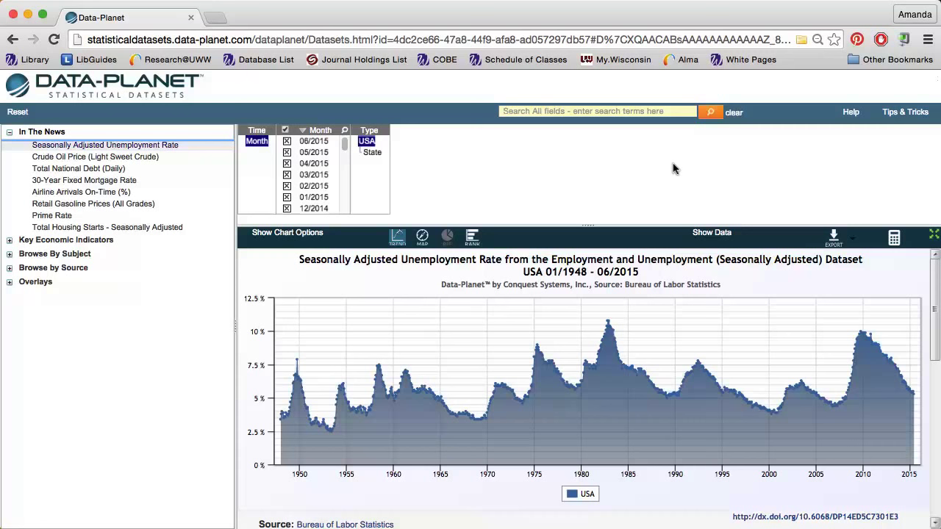
# - Expand Browse By Subject, then Government and Politics, to reveal the Campaign Finance datasets
pyautogui.click(8, 254)
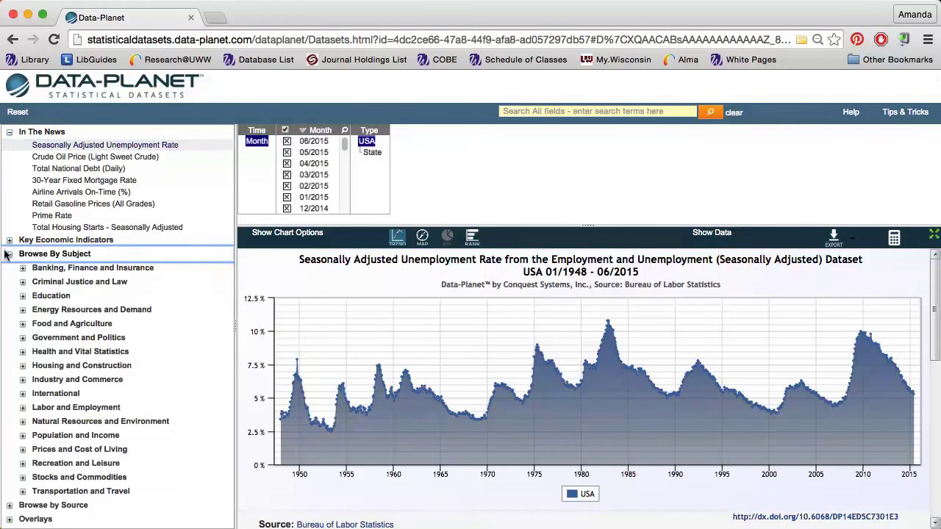
pyautogui.click(23, 338)
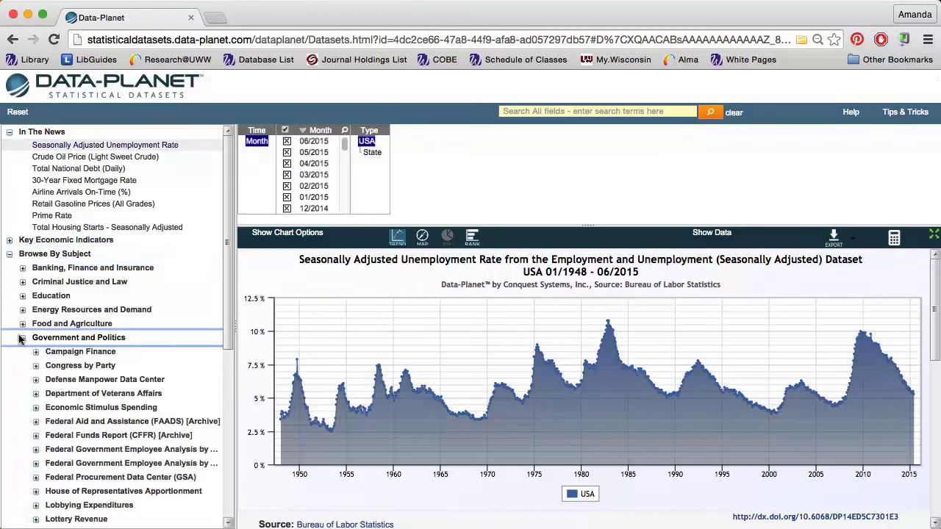
pyautogui.click(36, 351)
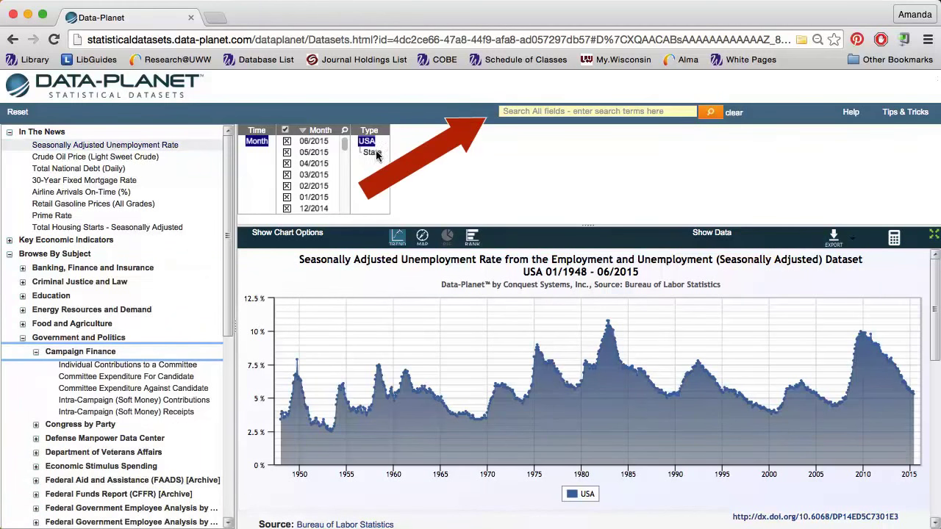
pyautogui.click(512, 108)
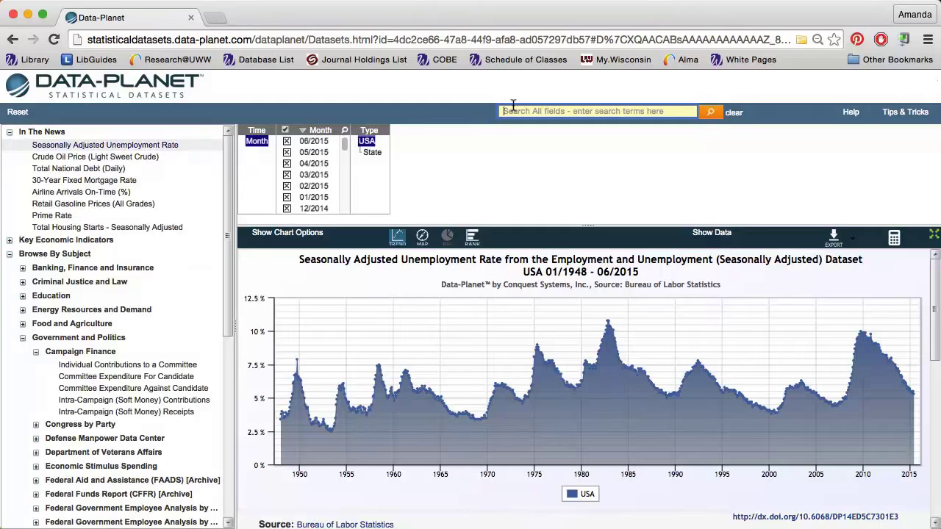
# - Search for 'consumer price index' and open the OECD Factbook CPI result
pyautogui.write('consumer price index')
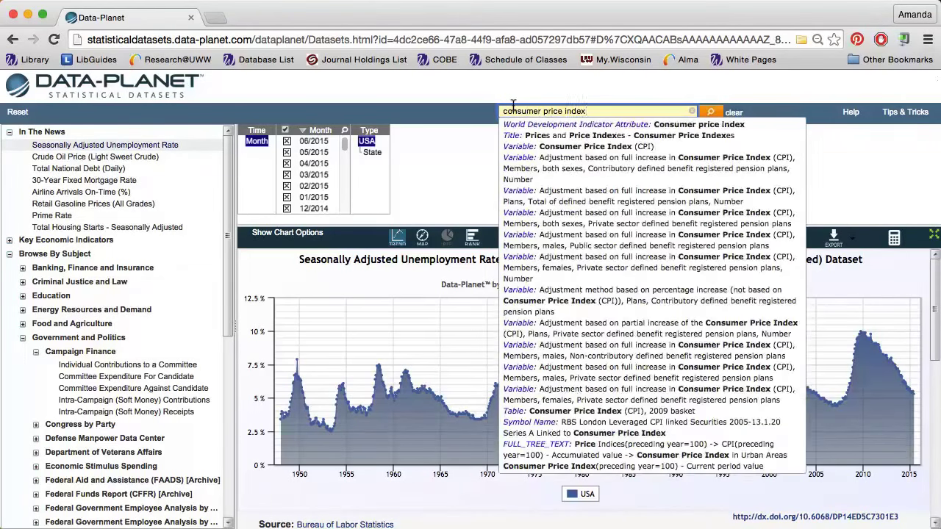
pyautogui.press('Return')
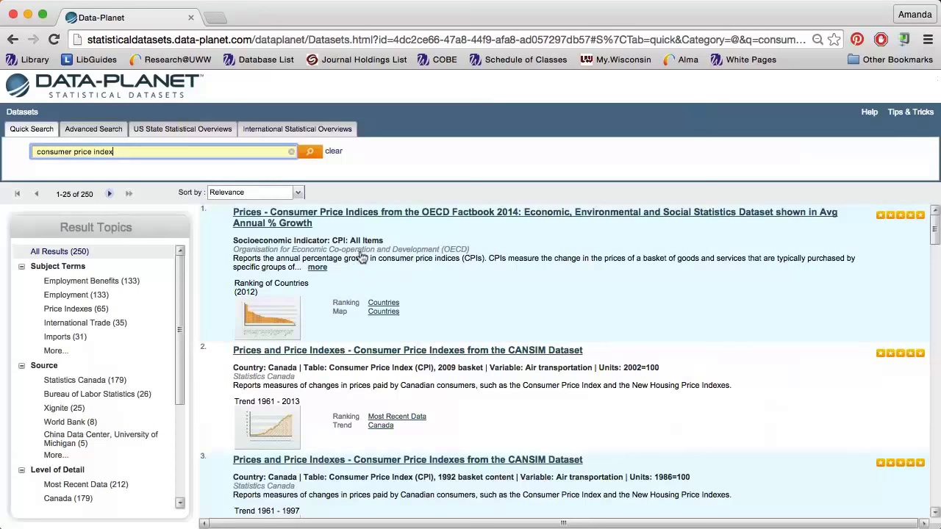
pyautogui.click(361, 210)
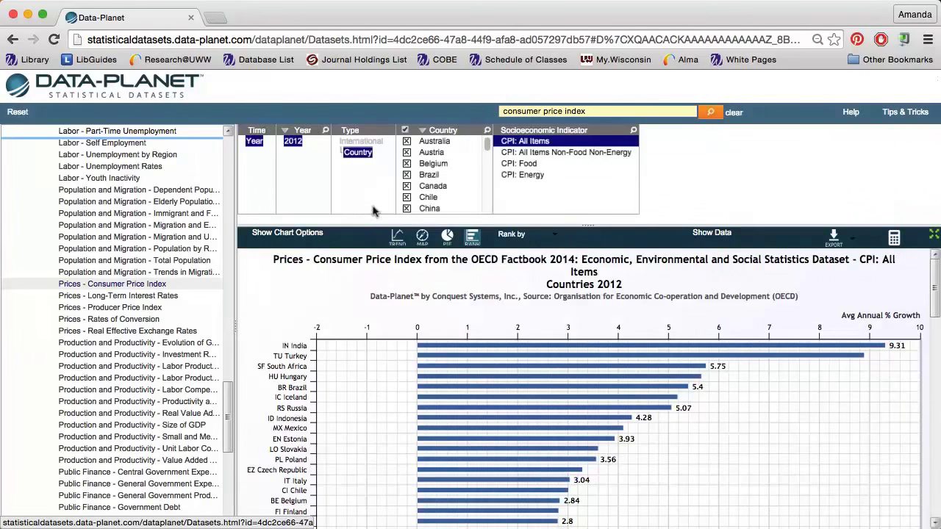
# - Scroll through the CPI dataset's chart, source, description and citation, then back to the chart
pyautogui.scroll(-1, 410, 382)
pyautogui.scroll(-3, 419, 382)
pyautogui.scroll(-3, 423, 385)
pyautogui.scroll(-3, 423, 384)
pyautogui.scroll(-4, 423, 384)
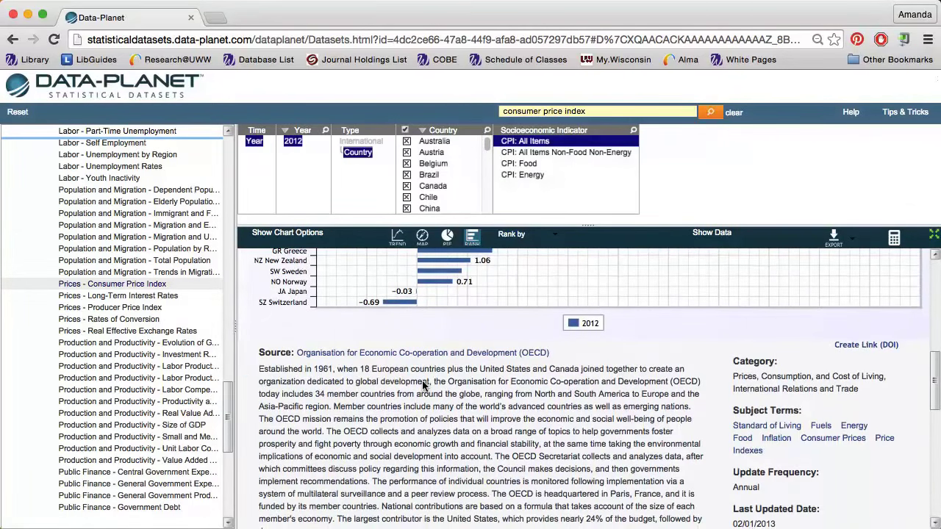
pyautogui.scroll(-4, 423, 383)
pyautogui.scroll(-4, 423, 382)
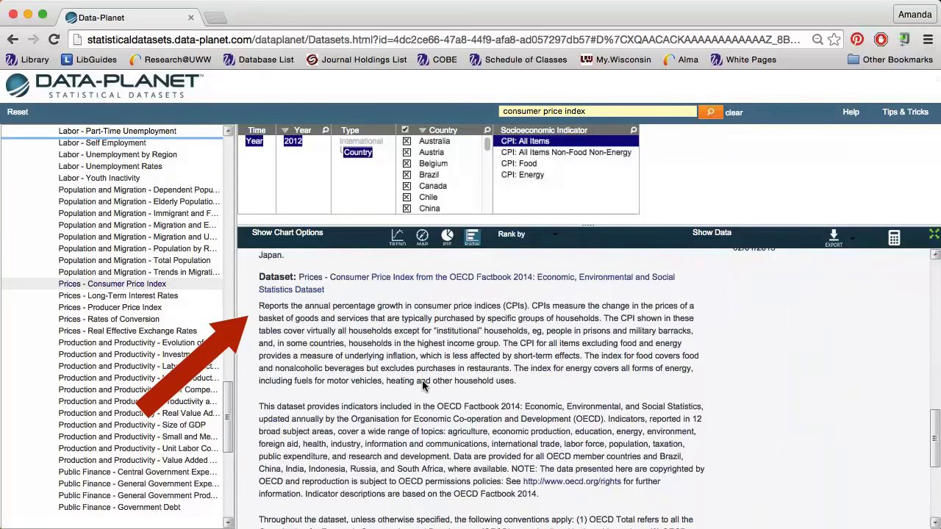
pyautogui.scroll(-1, 422, 380)
pyautogui.scroll(-5, 422, 380)
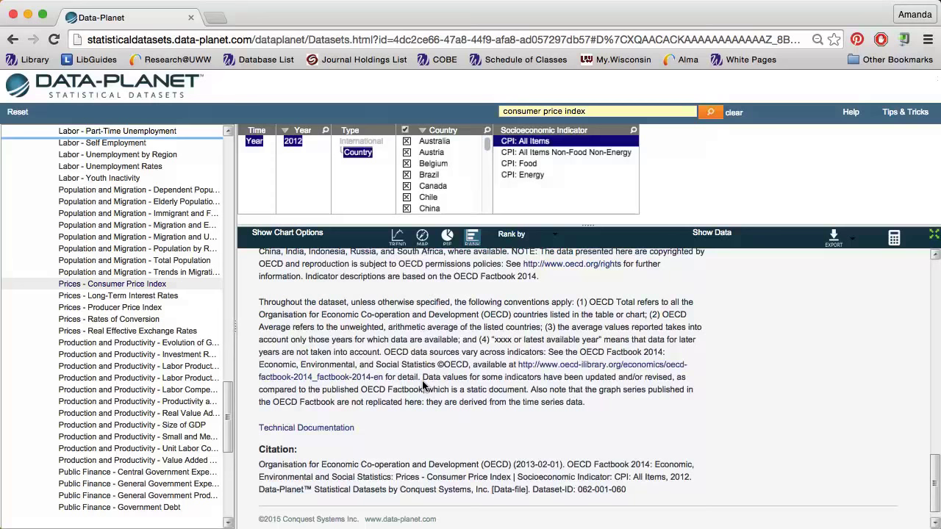
pyautogui.scroll(5, 424, 386)
pyautogui.scroll(5, 425, 385)
pyautogui.scroll(2, 424, 385)
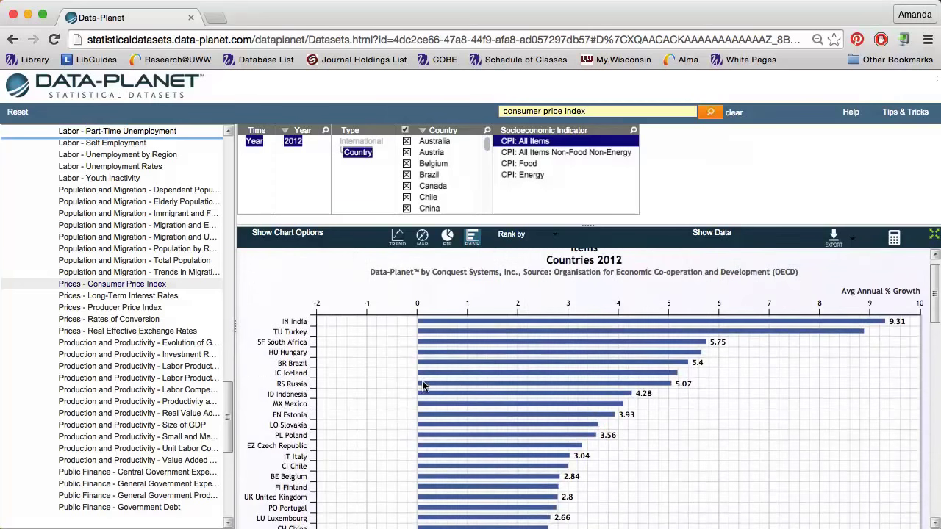
# - Add years 2000 and 2010 to the already selected 2012 in the Year filter
pyautogui.click(292, 142)
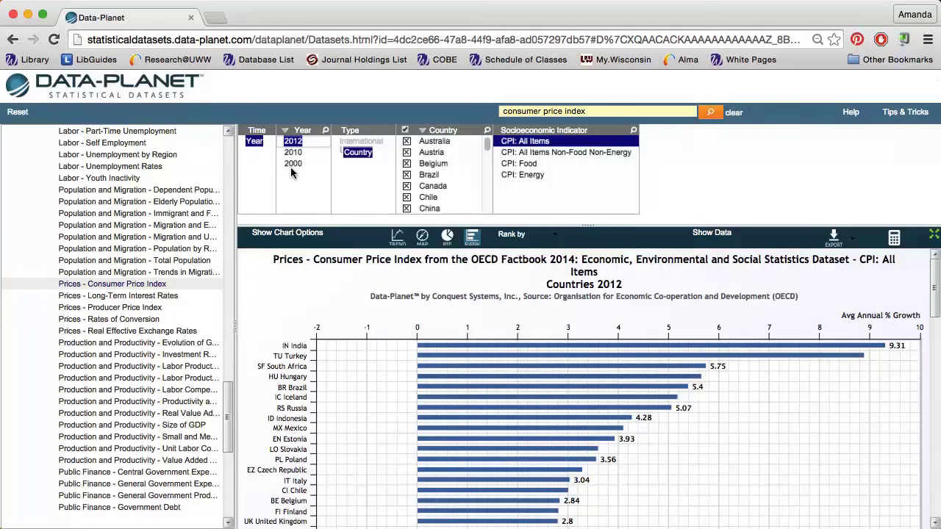
pyautogui.keyDown('super'); pyautogui.click(293, 163); pyautogui.keyUp('super')
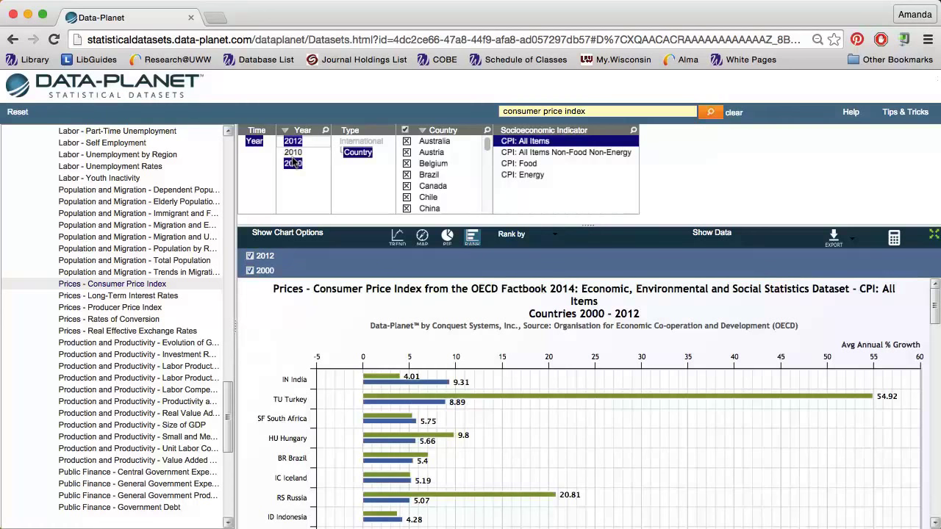
pyautogui.keyDown('super'); pyautogui.click(290, 152); pyautogui.keyUp('super')
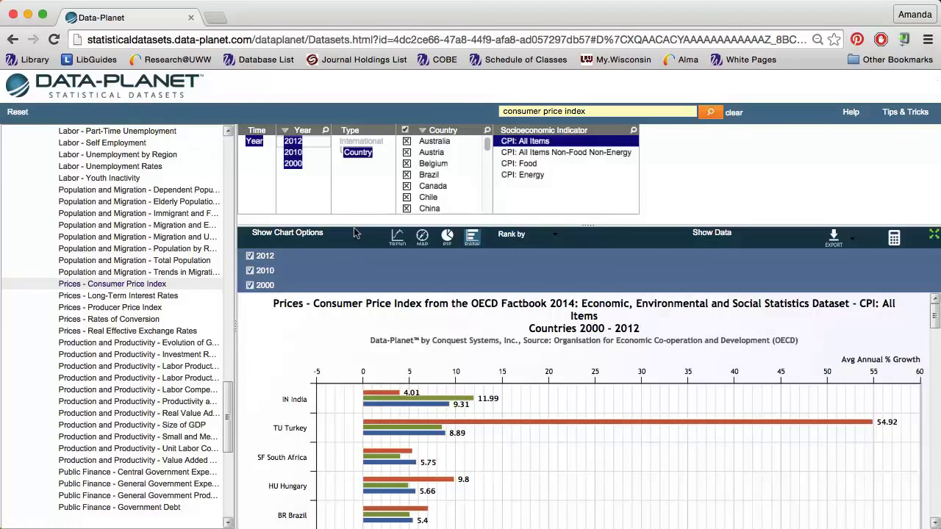
# - Clear all countries, then select only Austria, Brazil and China for the chart
pyautogui.click(405, 130)
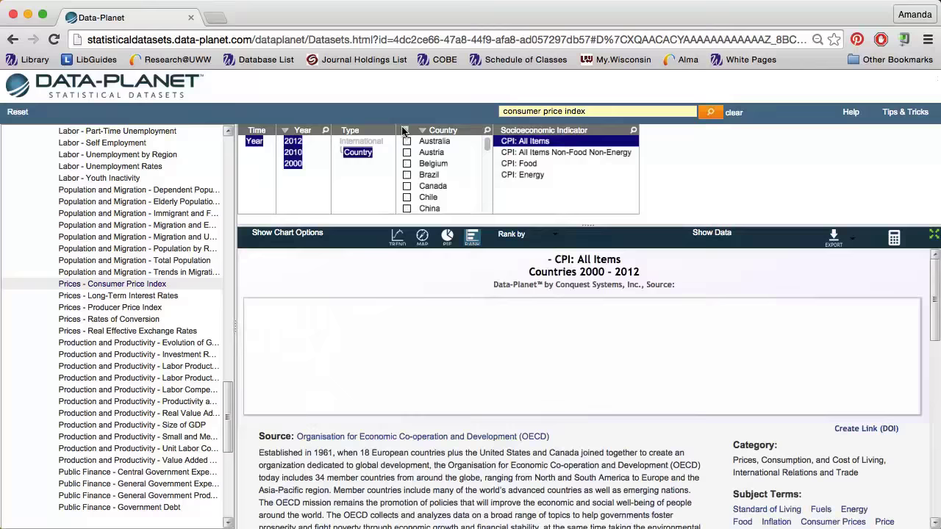
pyautogui.click(405, 153)
pyautogui.click(406, 174)
pyautogui.click(406, 208)
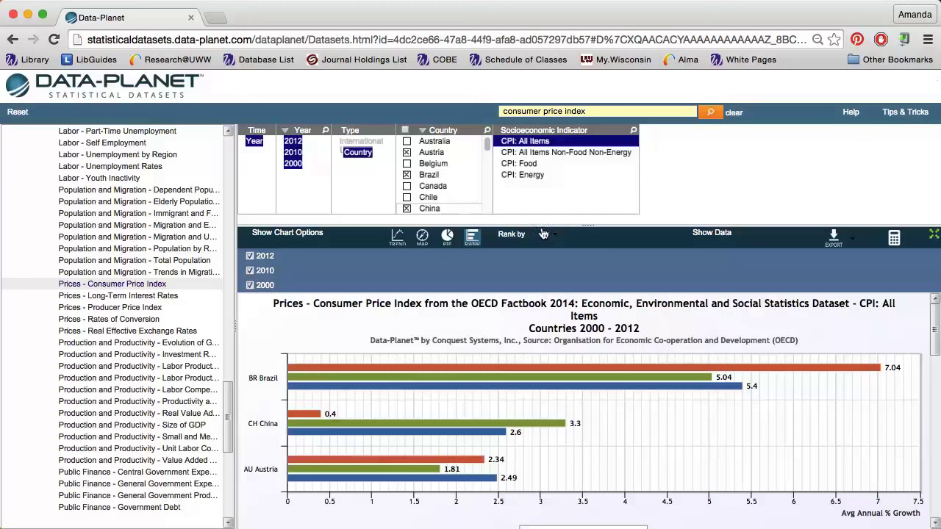
pyautogui.click(544, 234)
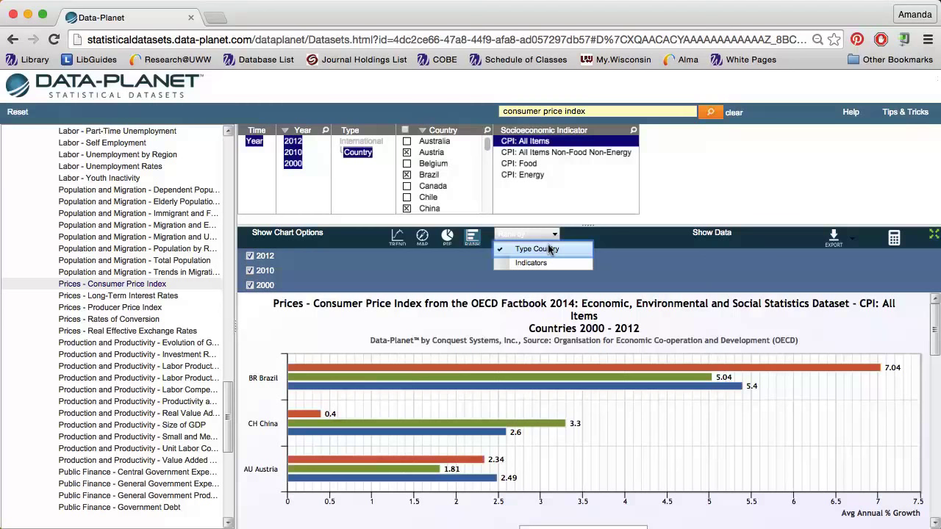
# - Dismiss the Rank by options and show the raw data table beside the chart
pyautogui.click(707, 265)
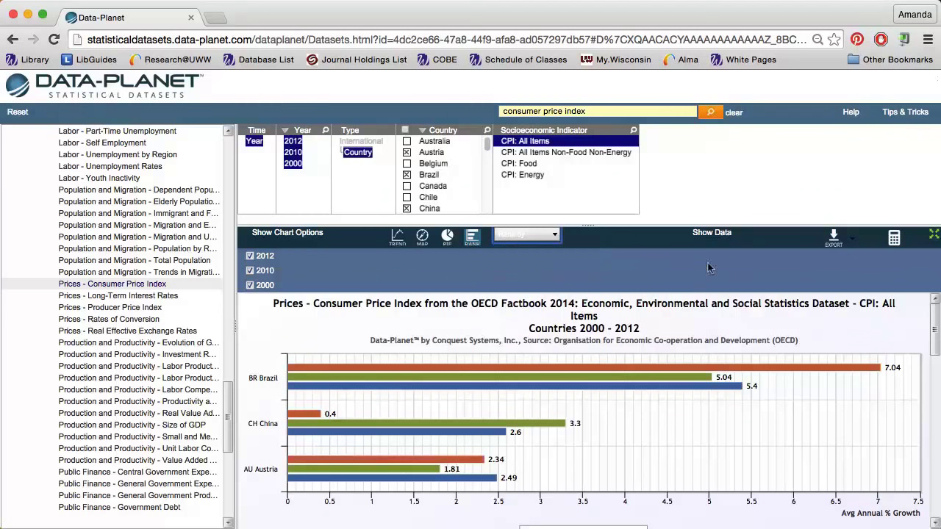
pyautogui.click(718, 233)
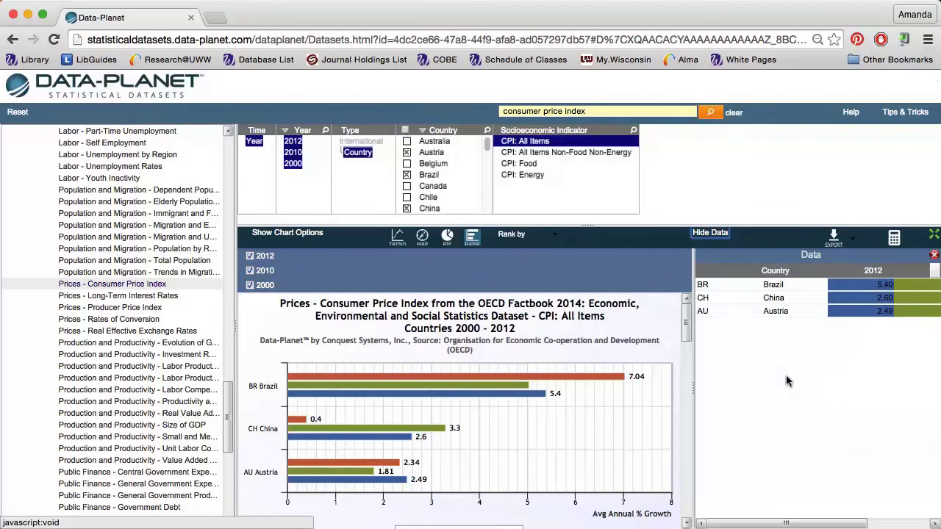
# - Open the Export menu listing Excel, PDF, delimited text, SAS and XML formats
pyautogui.click(834, 235)
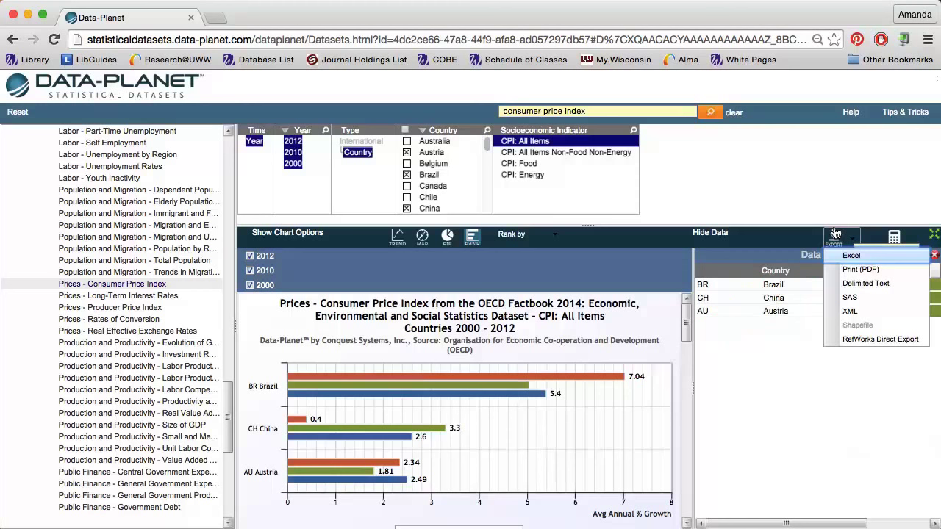
# - Expand the CPI chart and data table to full-screen view
pyautogui.click(929, 233)
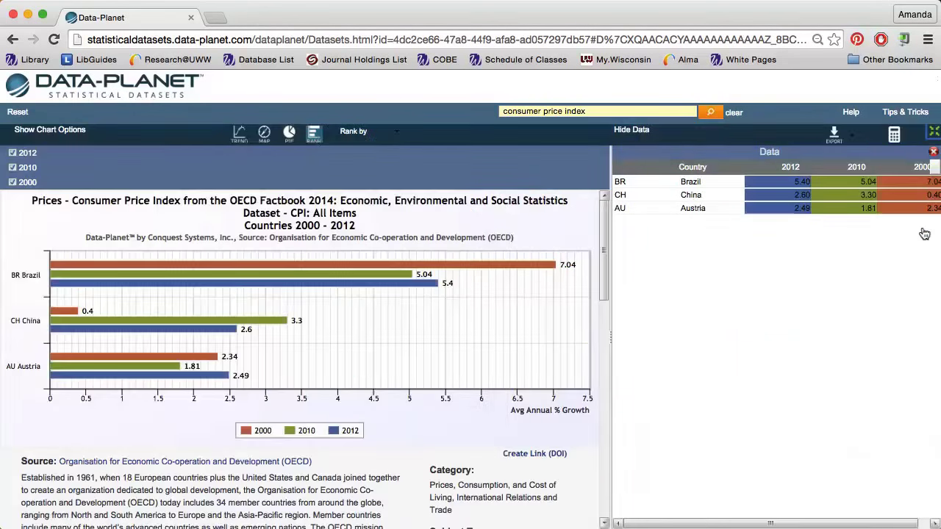